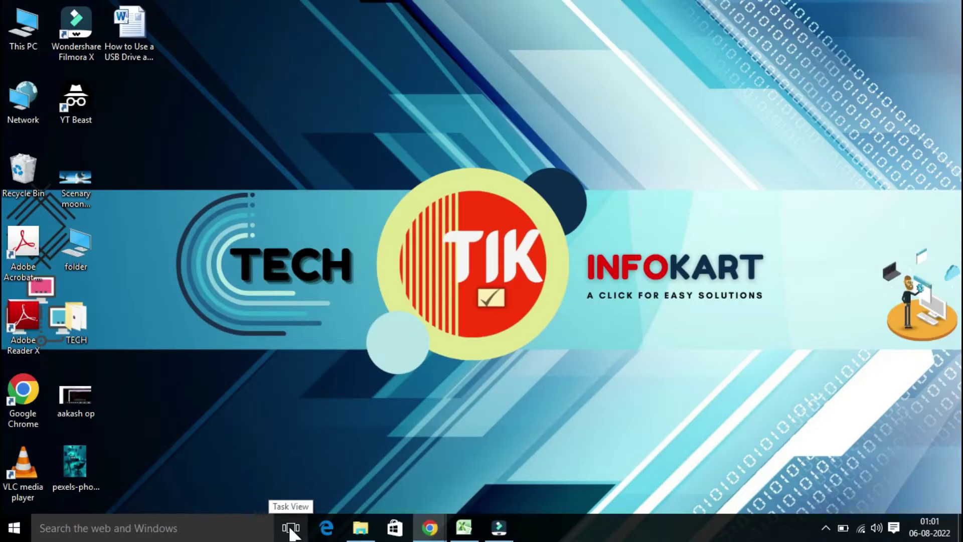
Step: Bring the YouTube Studio Chrome window forward from Task View, then reopen Task View with Win+Tab
{"action": "left_click", "coordinate": [332, 503]}
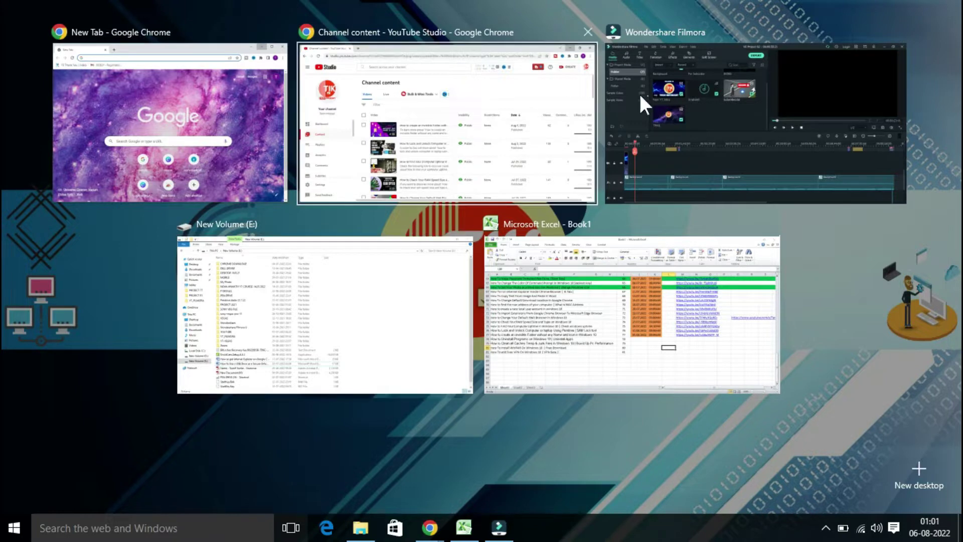
{"action": "left_click", "coordinate": [489, 118]}
{"action": "key", "text": "super+Tab"}
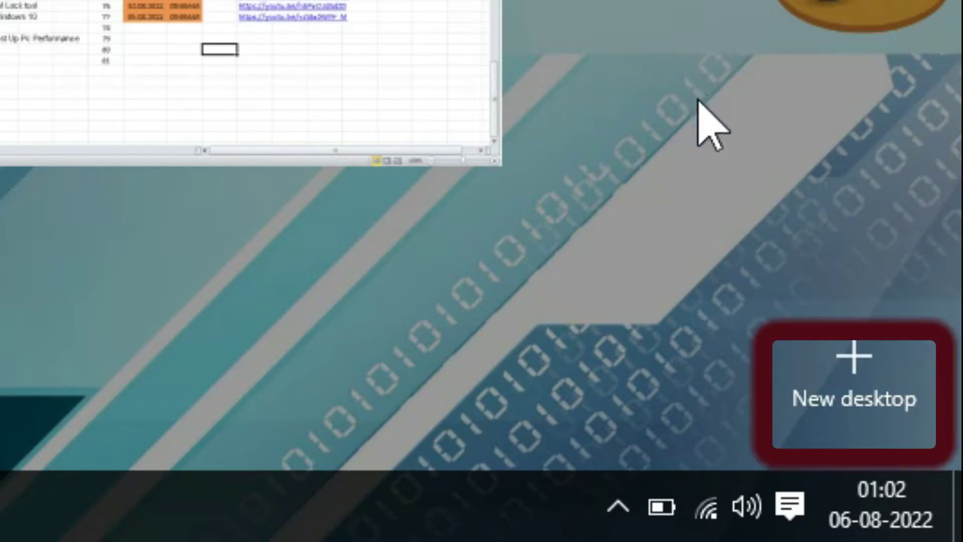
Step: Add Desktops 2, 3 and 4 as new virtual desktops, then go to Desktop 2
{"action": "left_click", "coordinate": [847, 351]}
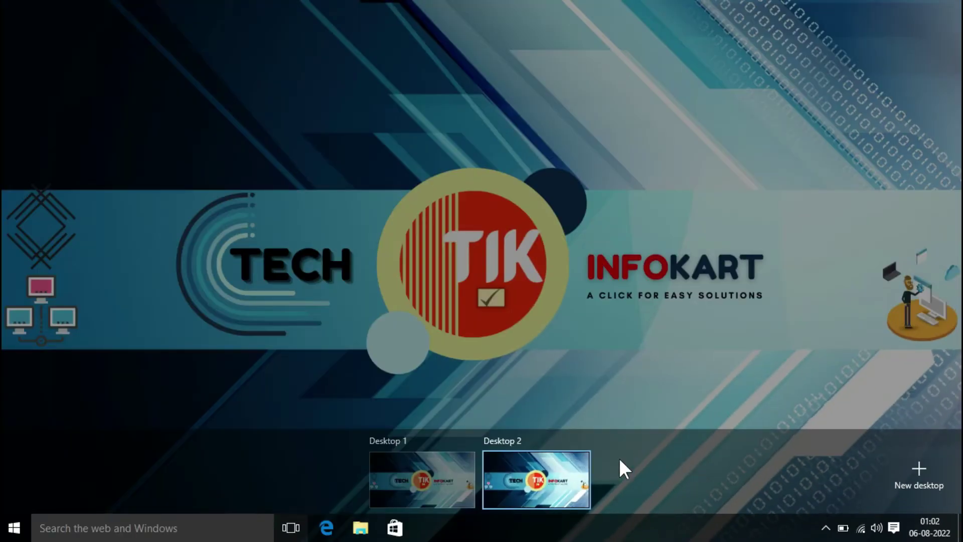
{"action": "mouse_move", "coordinate": [555, 473]}
{"action": "left_click", "coordinate": [920, 468]}
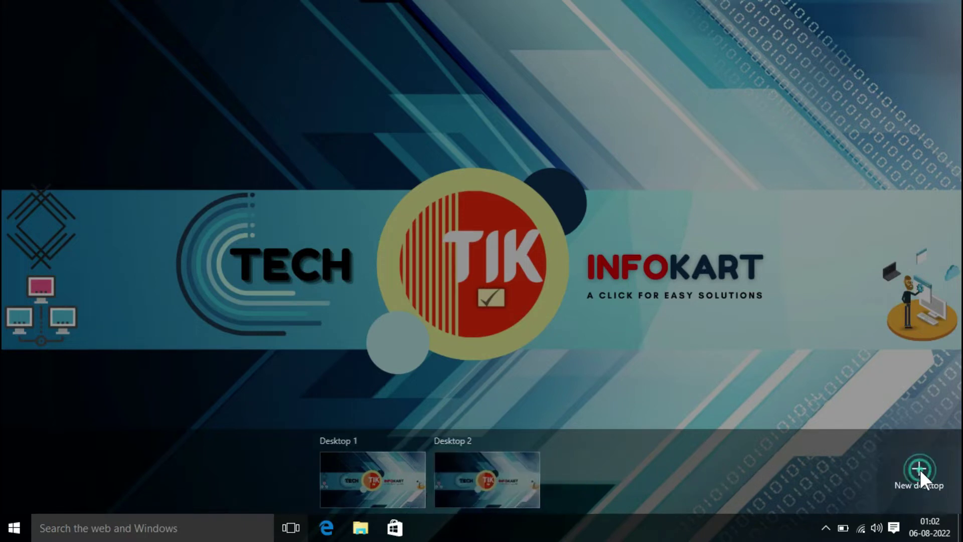
{"action": "left_click", "coordinate": [920, 469]}
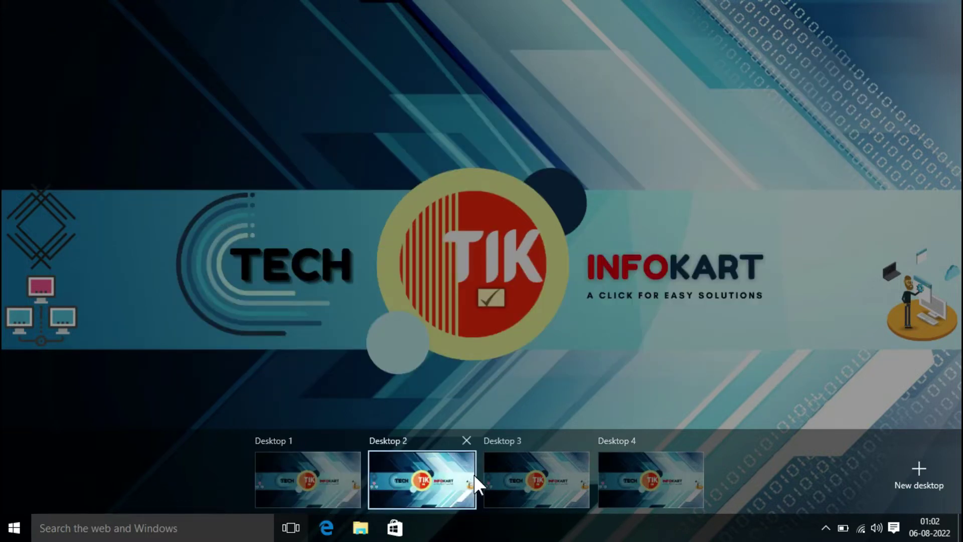
{"action": "left_click", "coordinate": [471, 474]}
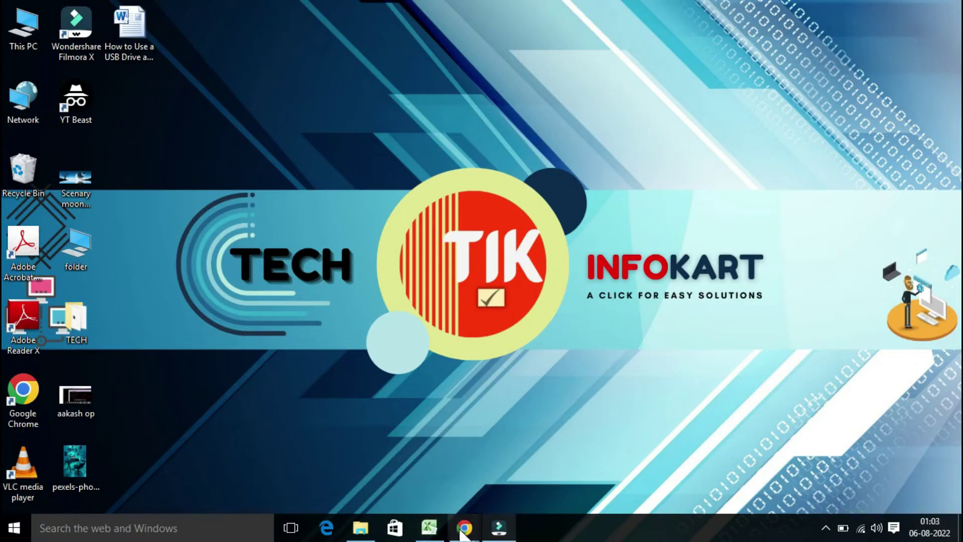
Step: On Desktop 2, open the pexels photo and minimize it
{"action": "left_click", "coordinate": [291, 528]}
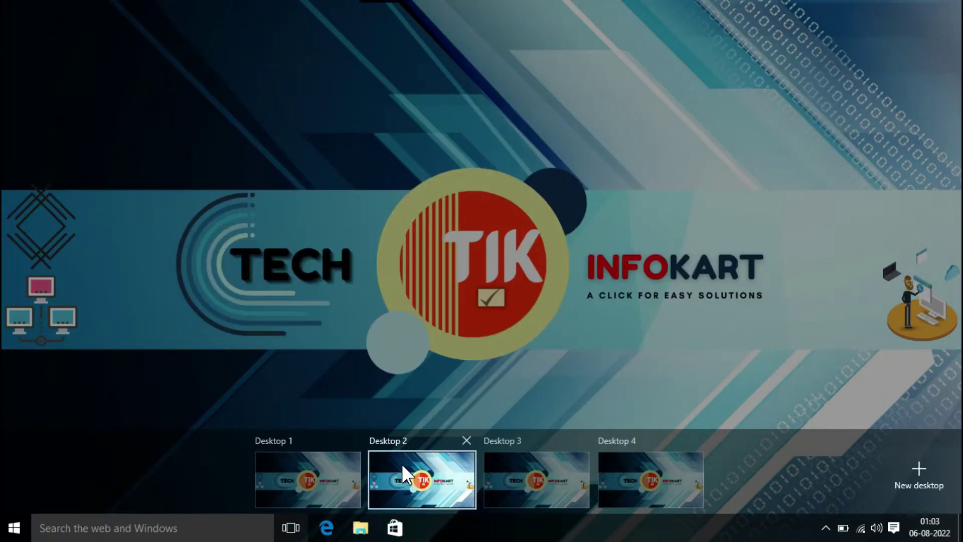
{"action": "left_click", "coordinate": [402, 463]}
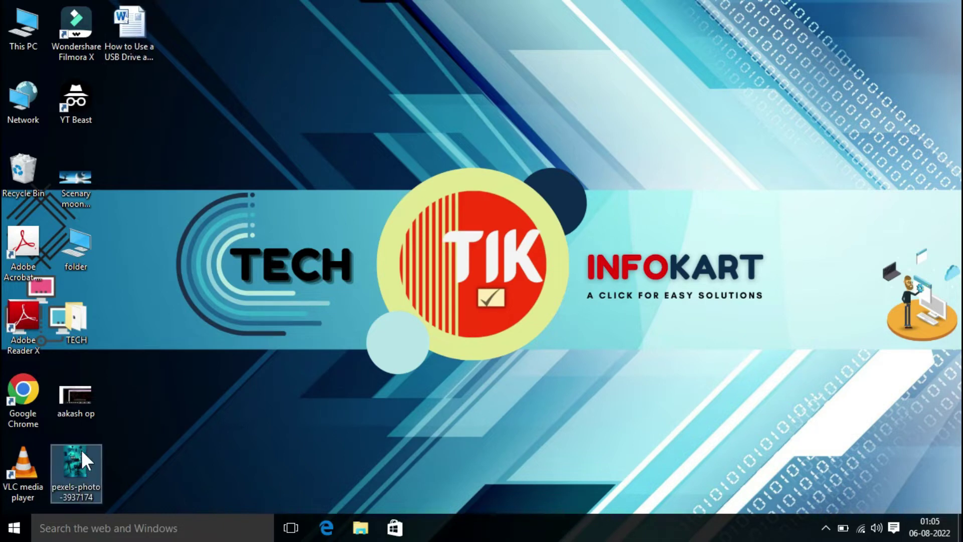
{"action": "double_click", "coordinate": [77, 459]}
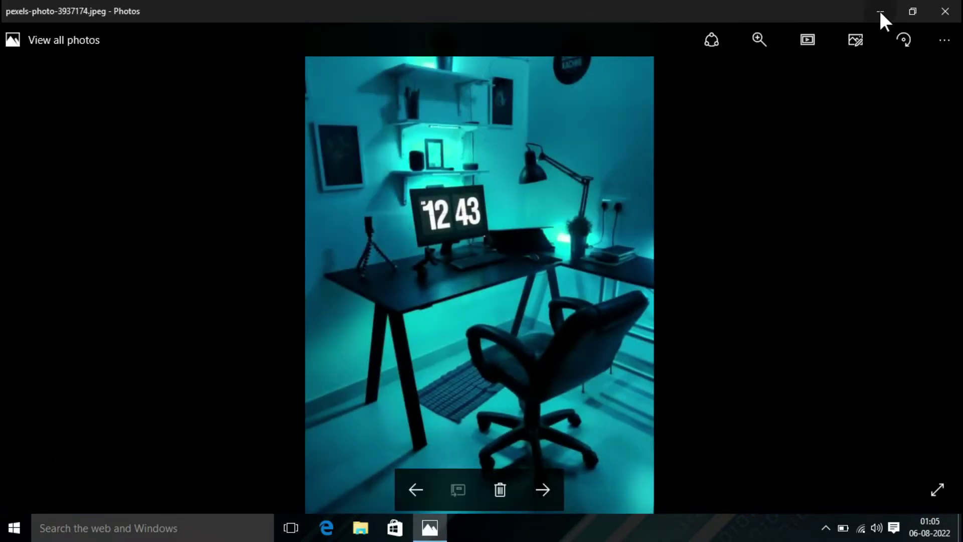
{"action": "left_click", "coordinate": [878, 10]}
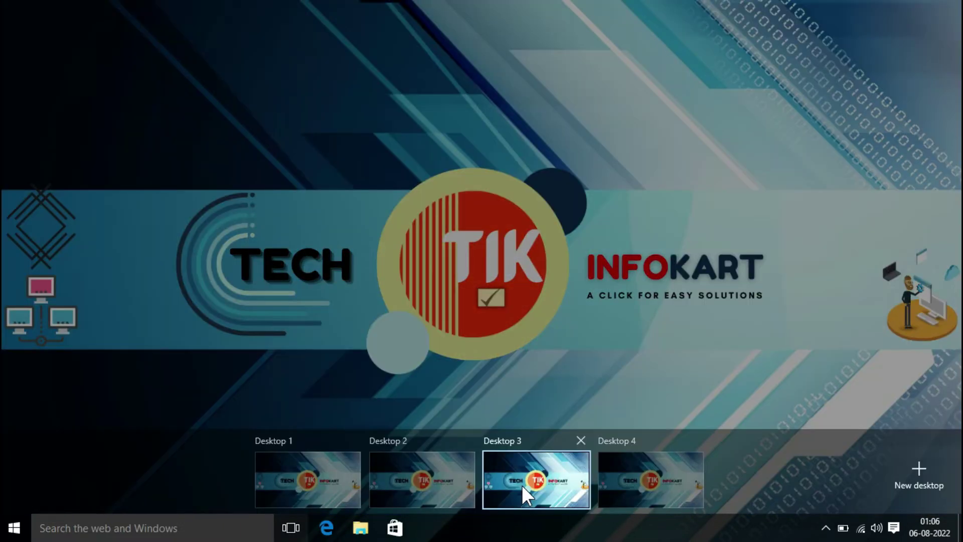
Step: On Desktop 3, launch Google Chrome and minimize it, then switch to Desktop 4
{"action": "left_click", "coordinate": [521, 485]}
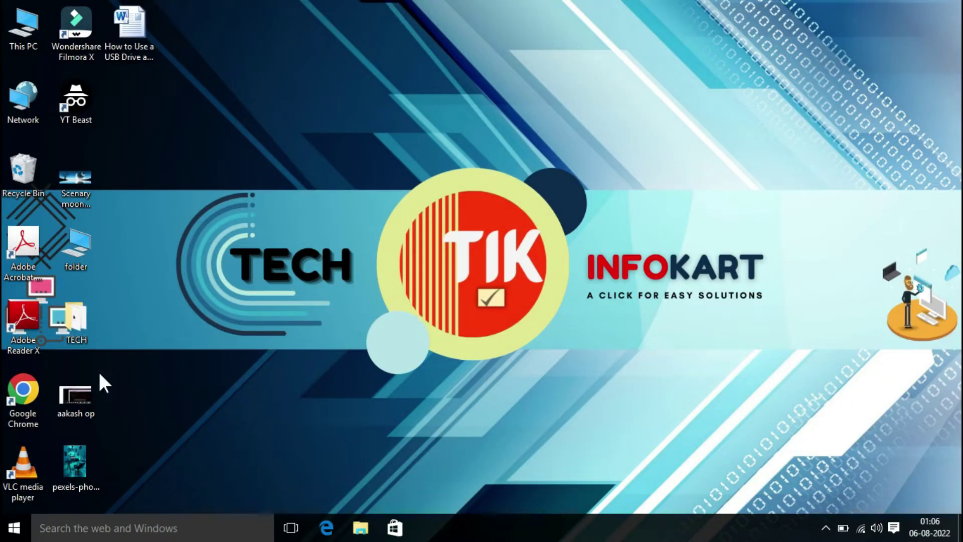
{"action": "double_click", "coordinate": [29, 386]}
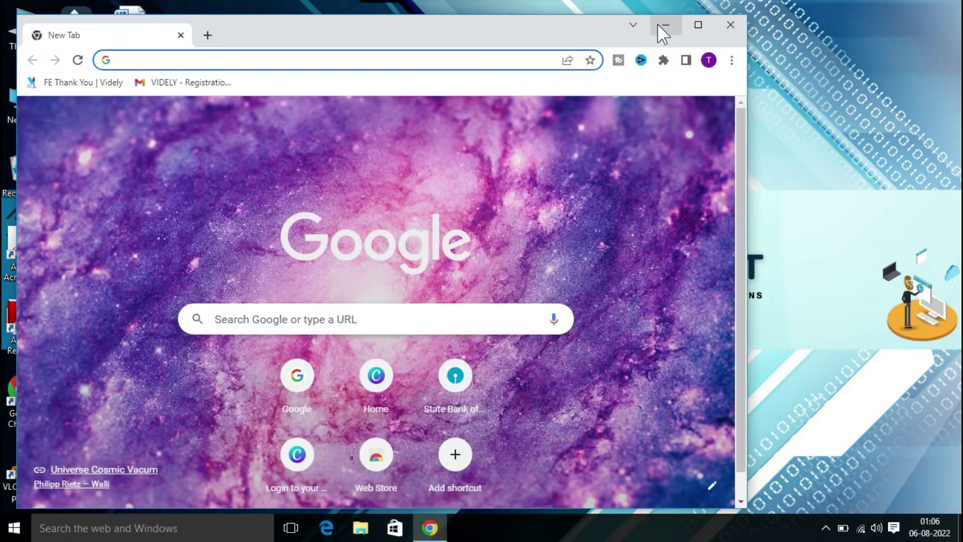
{"action": "left_click", "coordinate": [663, 26]}
{"action": "left_click", "coordinate": [291, 527]}
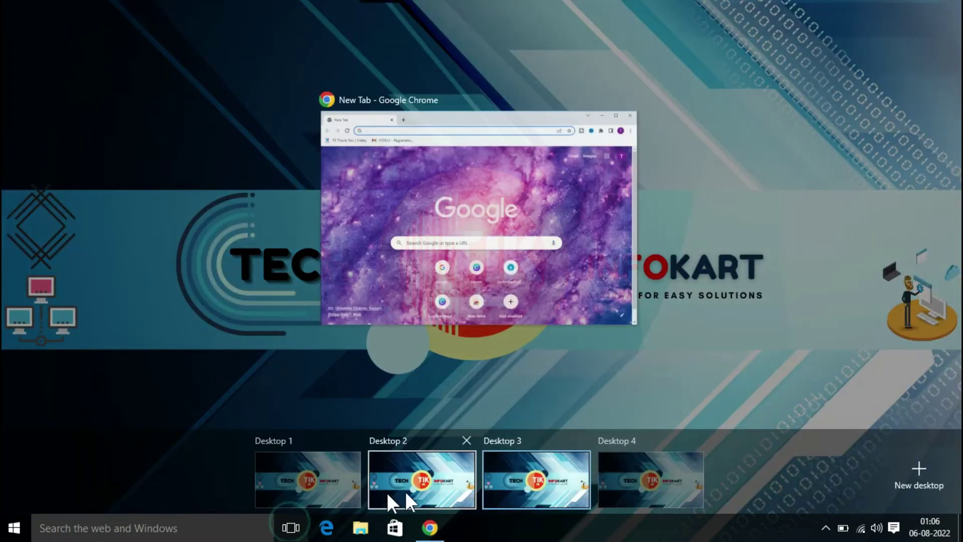
{"action": "left_click", "coordinate": [652, 474]}
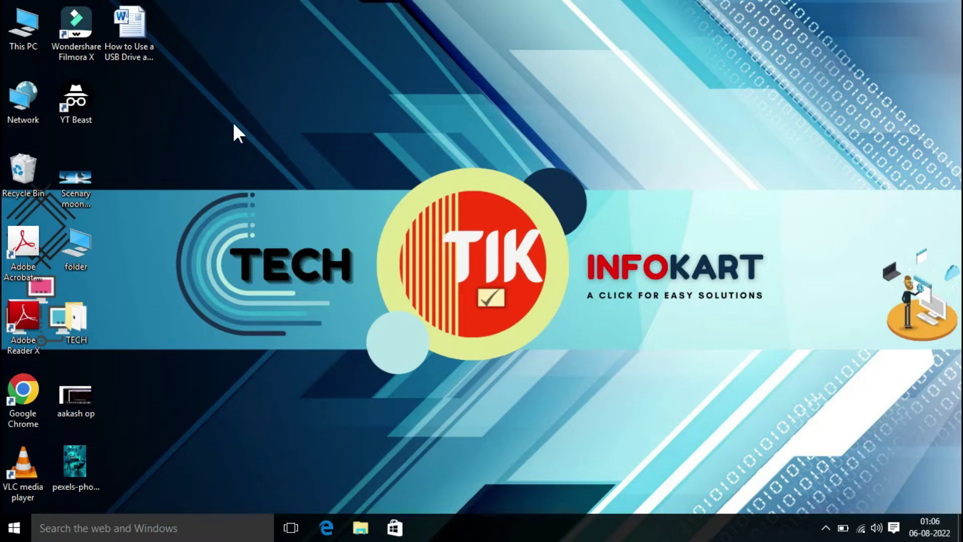
Step: Open the 'How to Use a USB Drive as a Secure Unlock Key for Your PC' document, skim it, then minimize it
{"action": "double_click", "coordinate": [145, 20]}
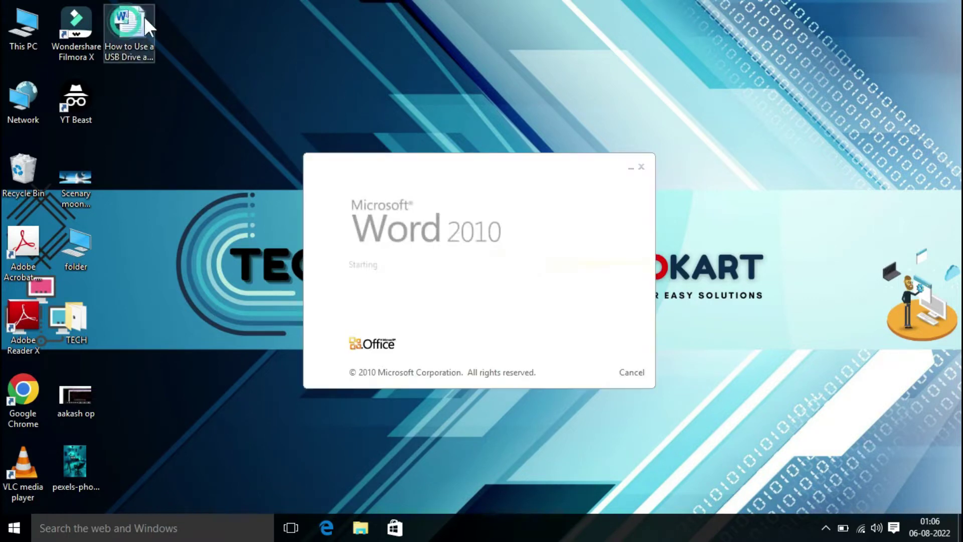
{"action": "scroll", "coordinate": [709, 172], "scroll_direction": "down", "scroll_amount": 1}
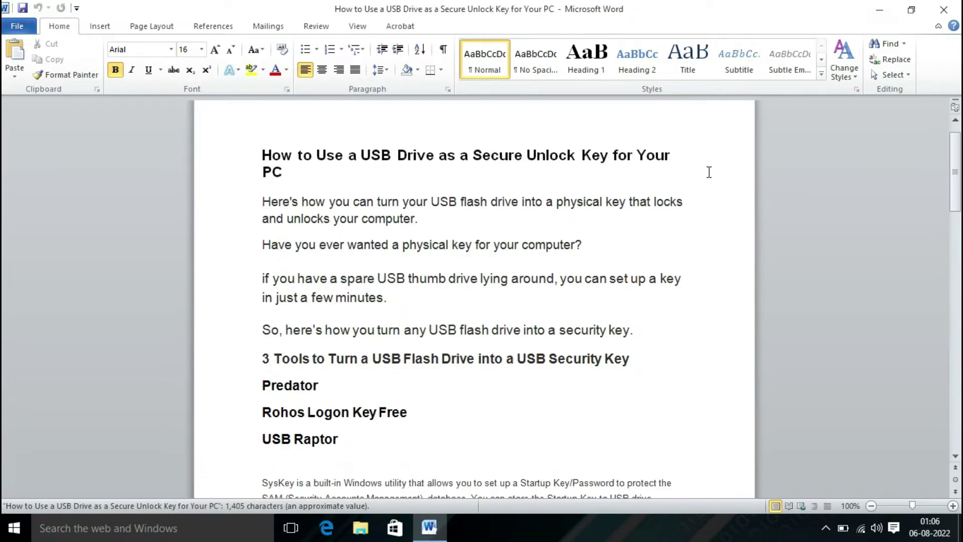
{"action": "scroll", "coordinate": [709, 172], "scroll_direction": "down", "scroll_amount": 2}
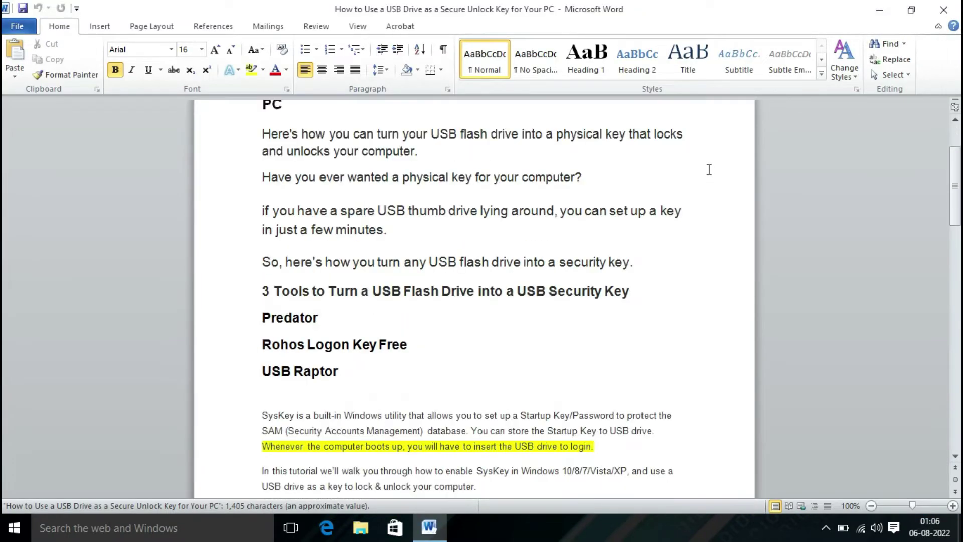
{"action": "left_click", "coordinate": [878, 9]}
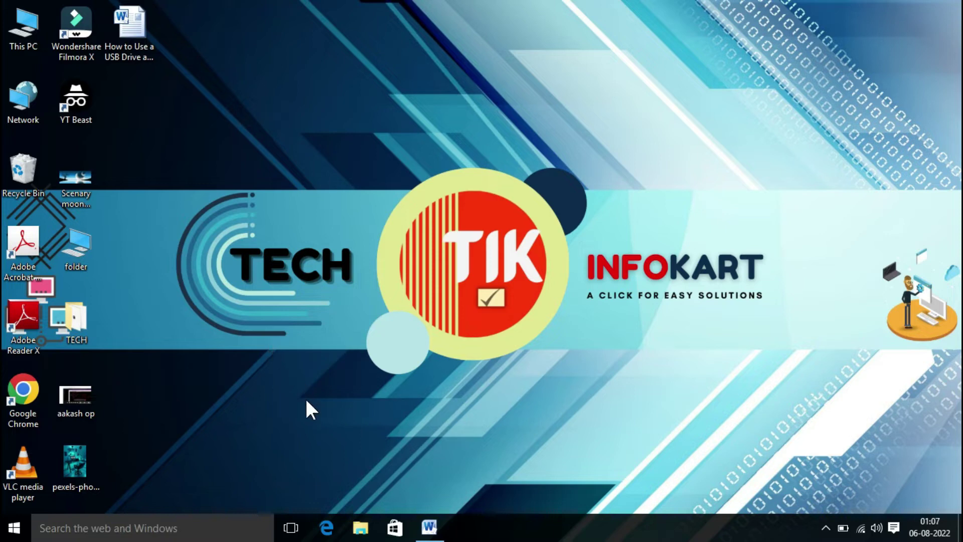
Step: Check Desktop 2, then on Desktop 4 restore the USB-key Word document and minimize it again
{"action": "left_click", "coordinate": [292, 528]}
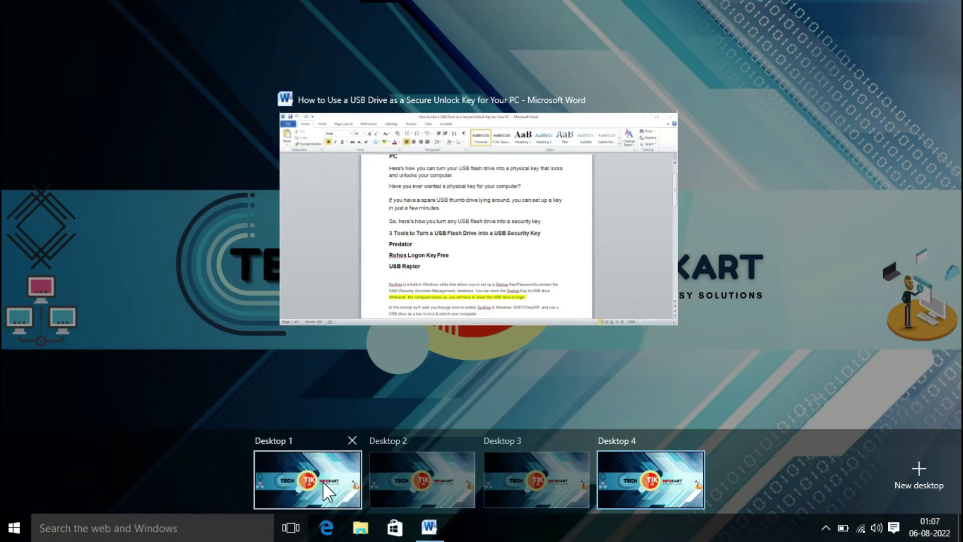
{"action": "left_click", "coordinate": [414, 475]}
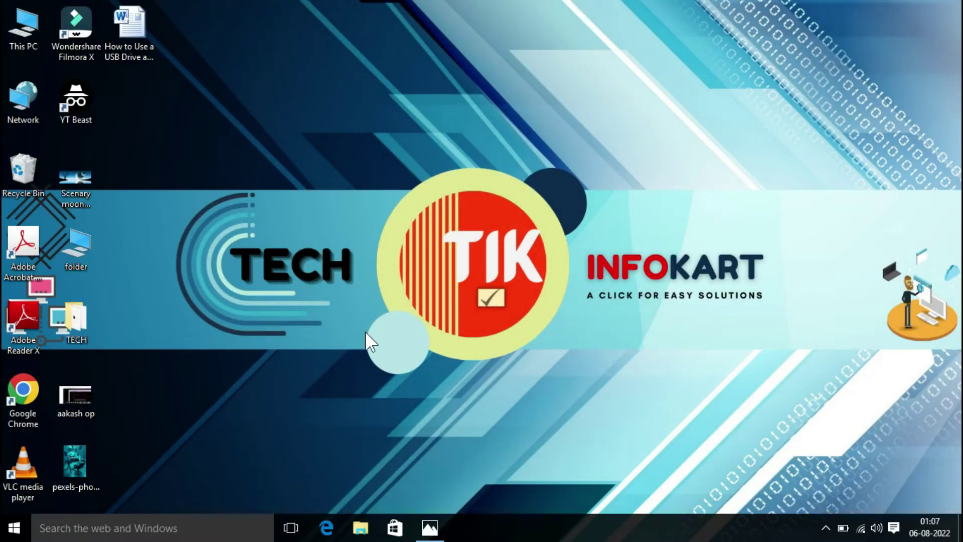
{"action": "left_click", "coordinate": [292, 527]}
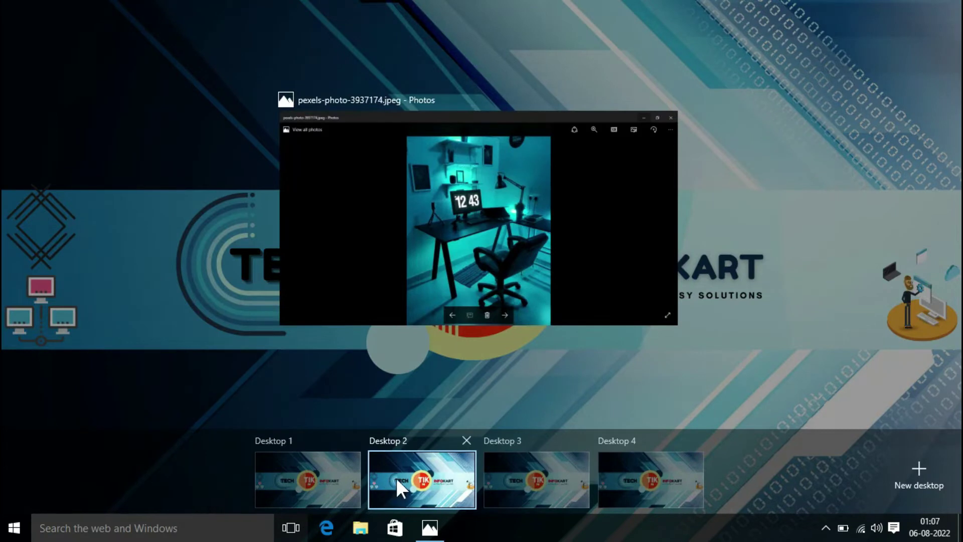
{"action": "mouse_move", "coordinate": [638, 482]}
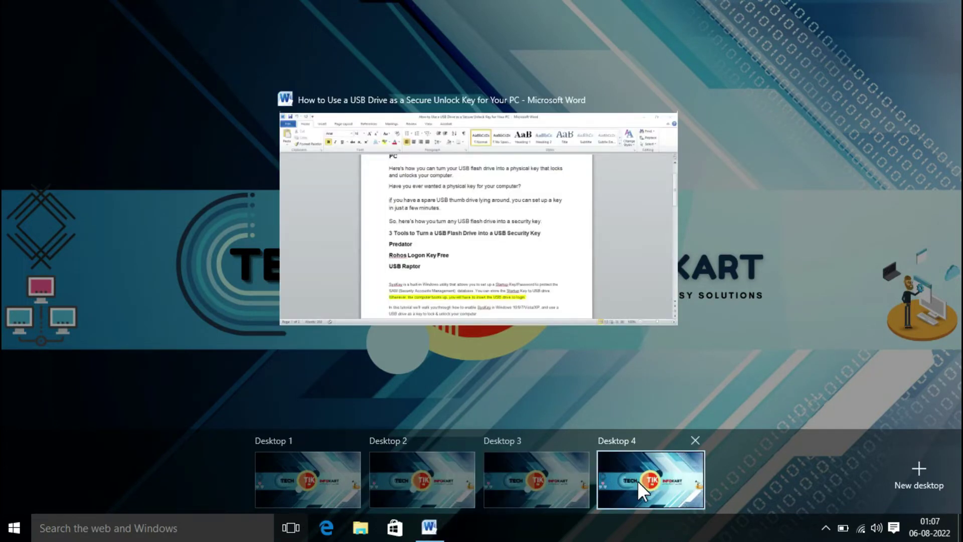
{"action": "left_click", "coordinate": [637, 480]}
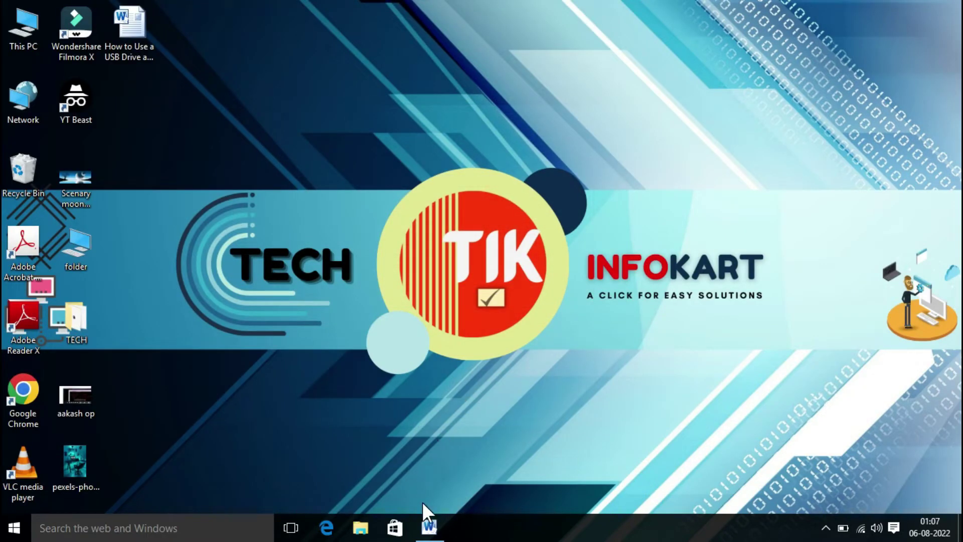
{"action": "left_click", "coordinate": [427, 526]}
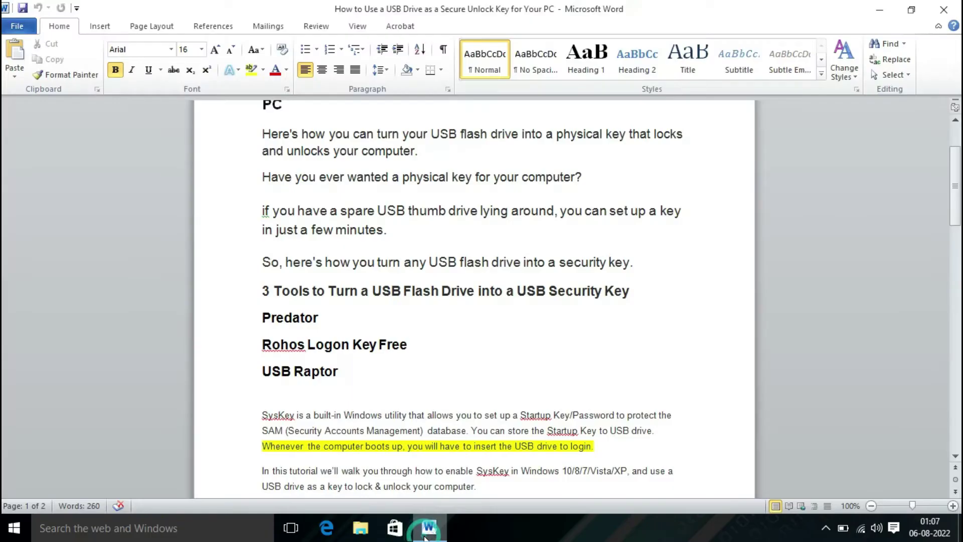
{"action": "left_click", "coordinate": [879, 10]}
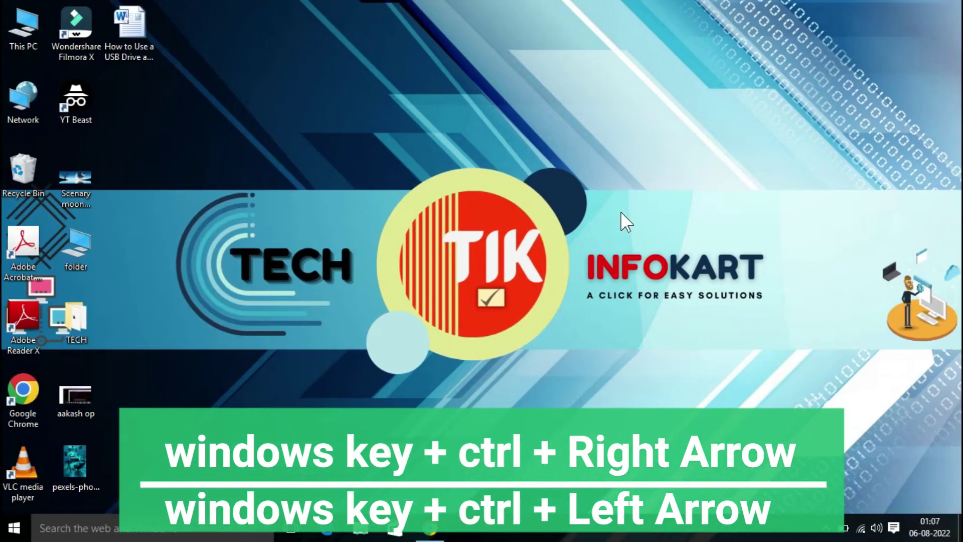
Step: Cycle right and left through the virtual desktops with Win+Ctrl+Arrow shortcuts
{"action": "key", "text": "ctrl+super+Right"}
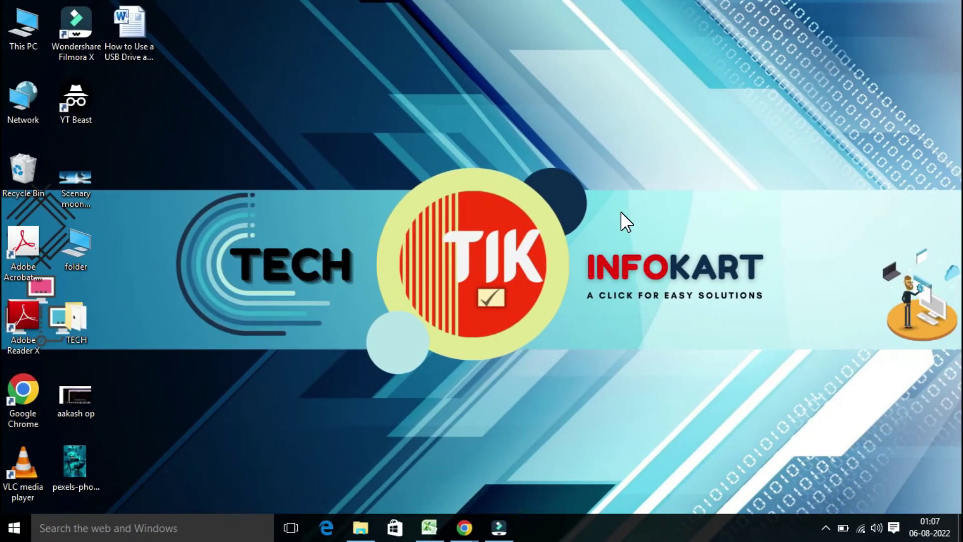
{"action": "key", "text": "ctrl+super+Right"}
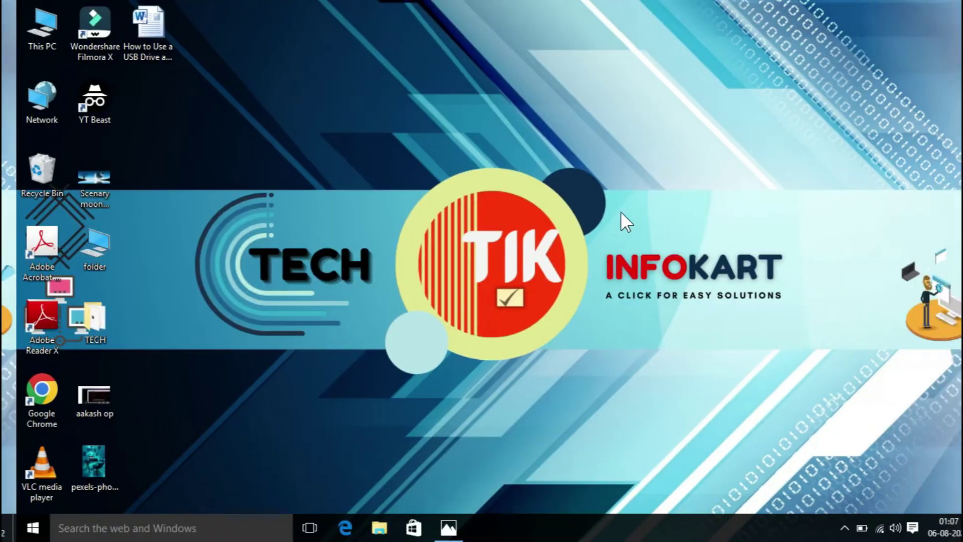
{"action": "key", "text": "ctrl+super+Right"}
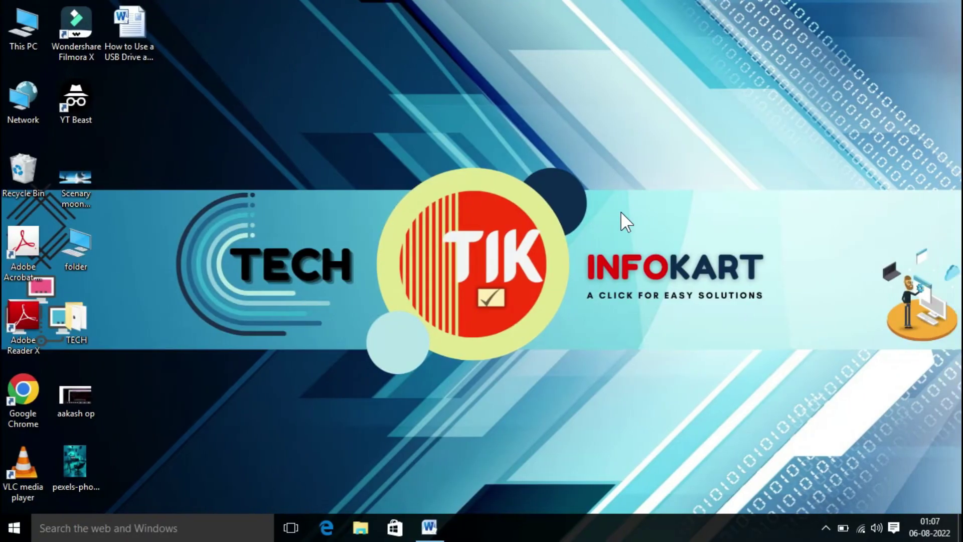
{"action": "key", "text": "ctrl+super+Right"}
{"action": "key", "text": "ctrl+super+Left"}
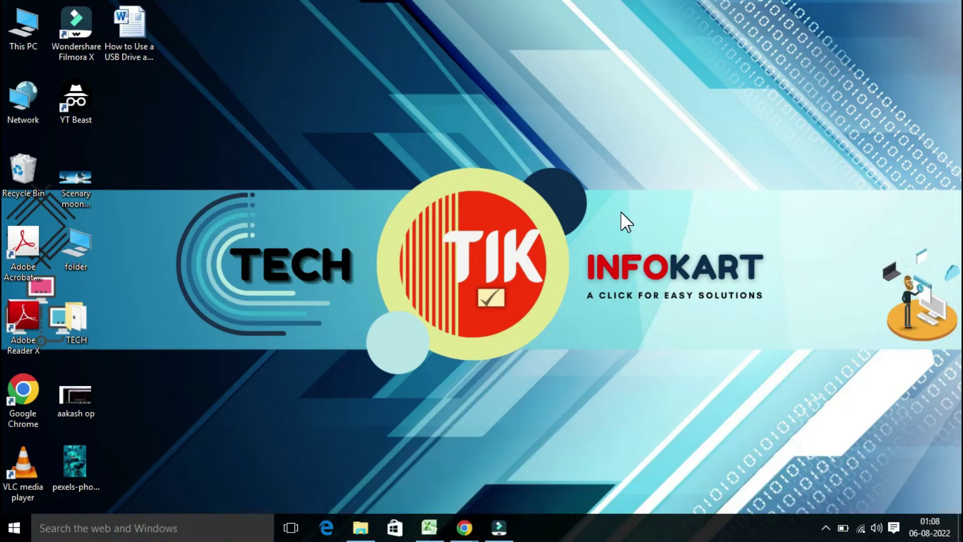
{"action": "key", "text": "ctrl+super+Right"}
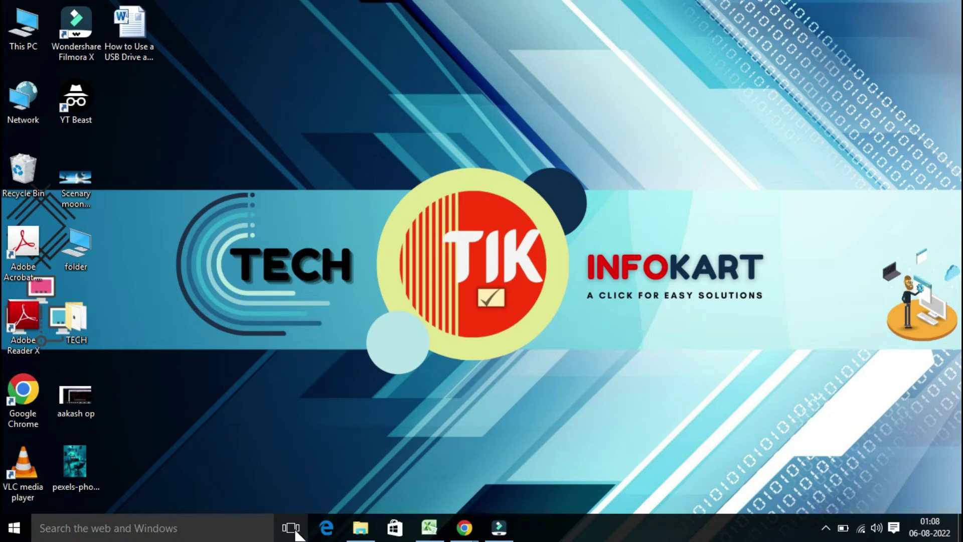
Step: Move the pexels-photo-3937174.jpeg Photos window from Desktop 2 to Desktop 1
{"action": "left_click", "coordinate": [291, 528]}
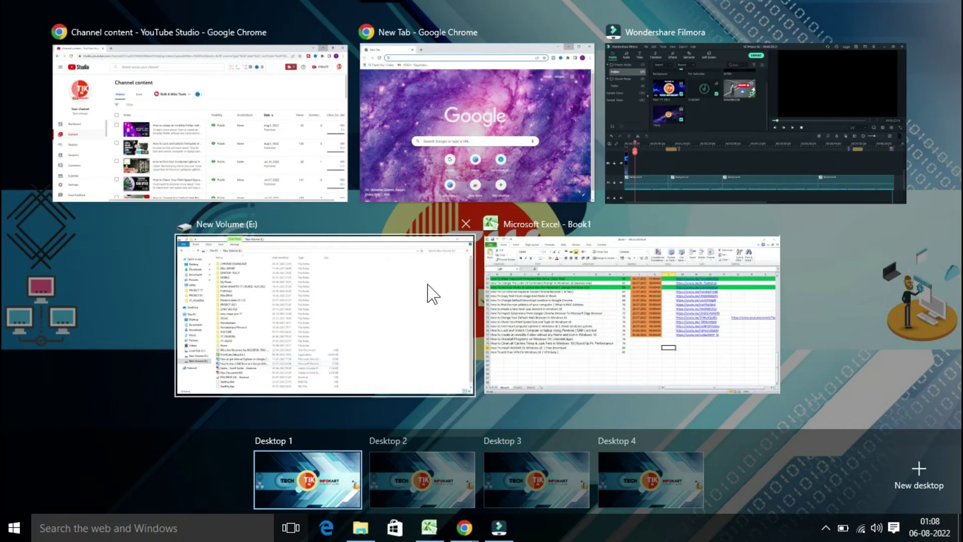
{"action": "mouse_move", "coordinate": [420, 471]}
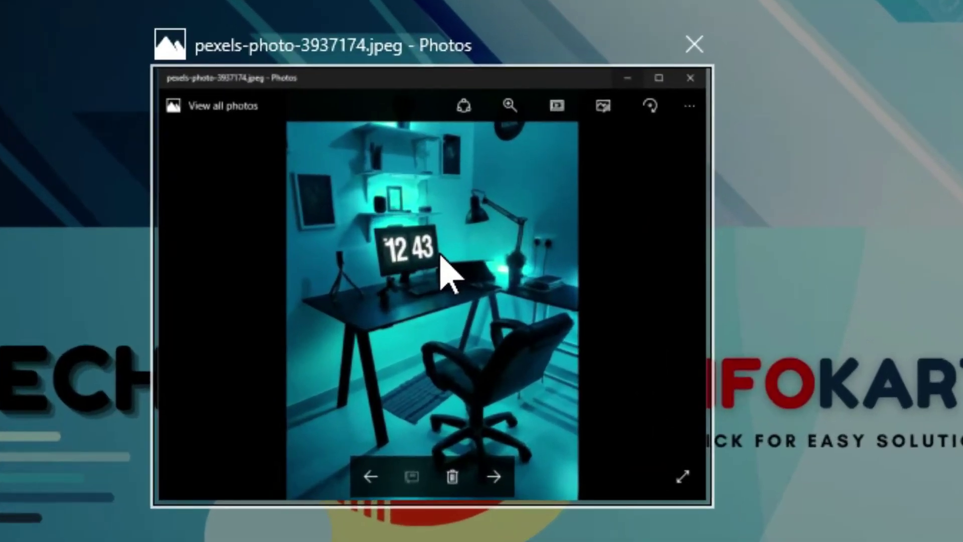
{"action": "right_click", "coordinate": [442, 258]}
{"action": "mouse_move", "coordinate": [501, 273]}
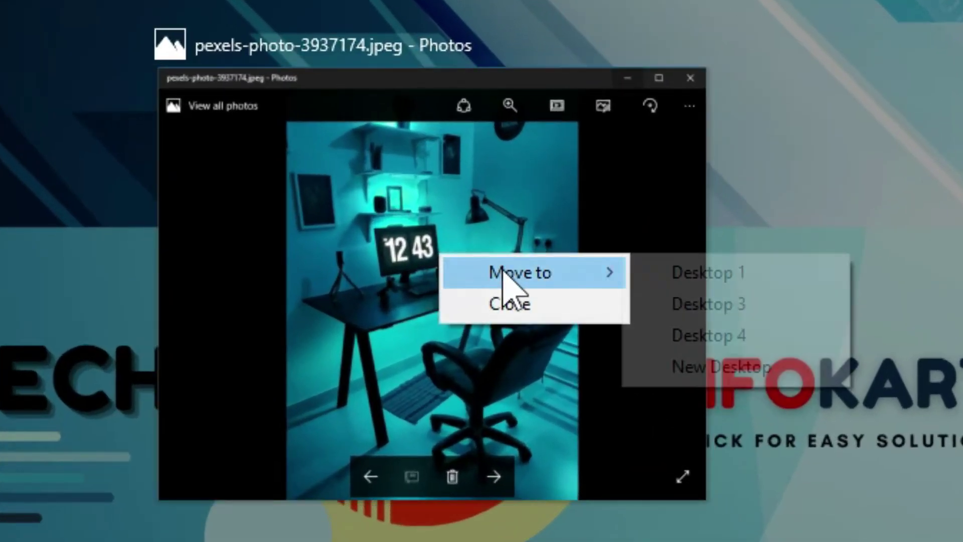
{"action": "left_click", "coordinate": [702, 273]}
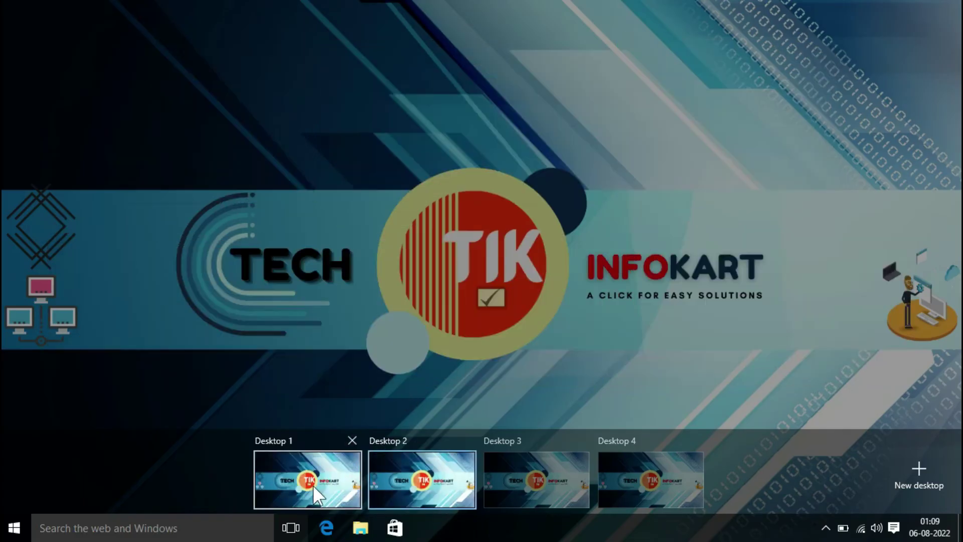
Step: Drag the Chrome New Tab window from Desktop 3 onto Desktop 4
{"action": "mouse_move", "coordinate": [312, 484]}
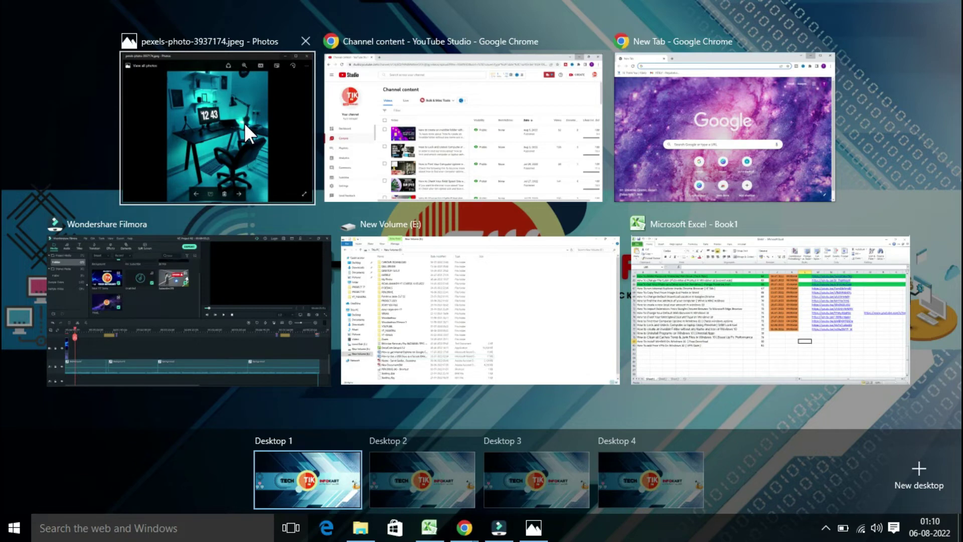
{"action": "mouse_move", "coordinate": [508, 471]}
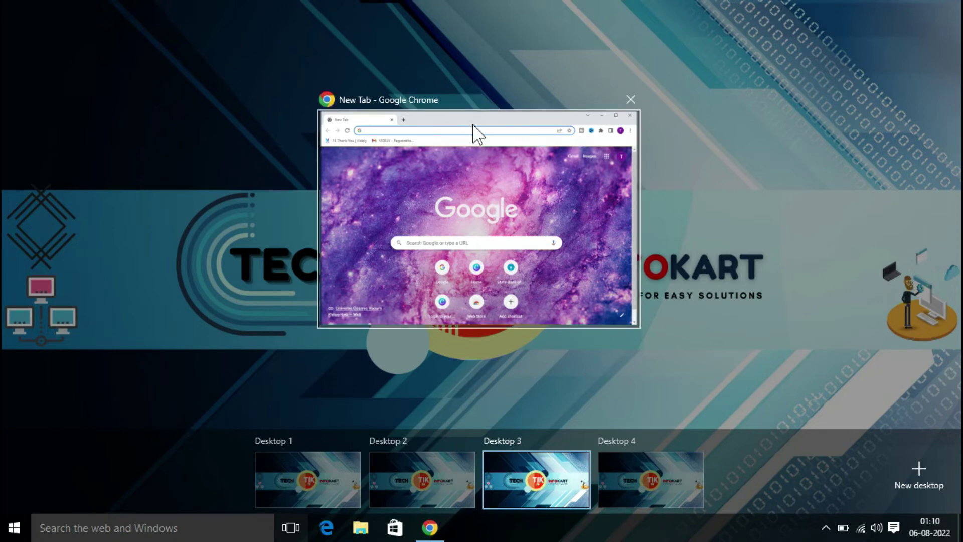
{"action": "left_click_drag", "start_coordinate": [496, 178], "coordinate": [670, 478]}
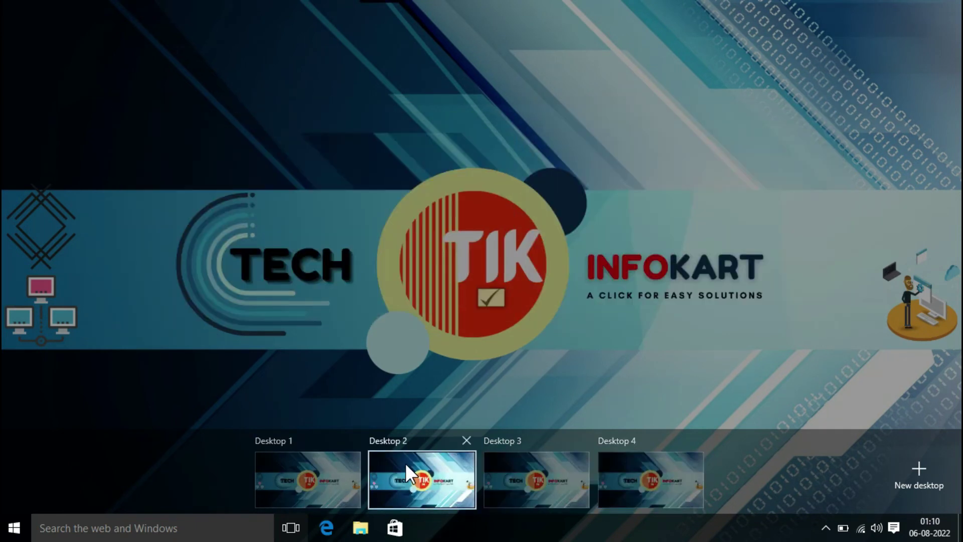
Step: Close the USB-key Word document window from Desktop 4's thumbnail
{"action": "mouse_move", "coordinate": [348, 475]}
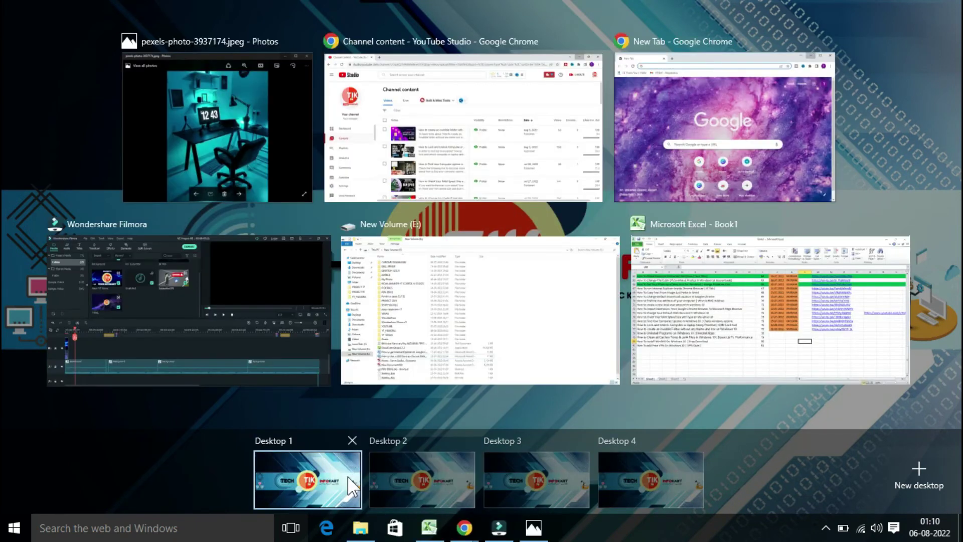
{"action": "mouse_move", "coordinate": [390, 473]}
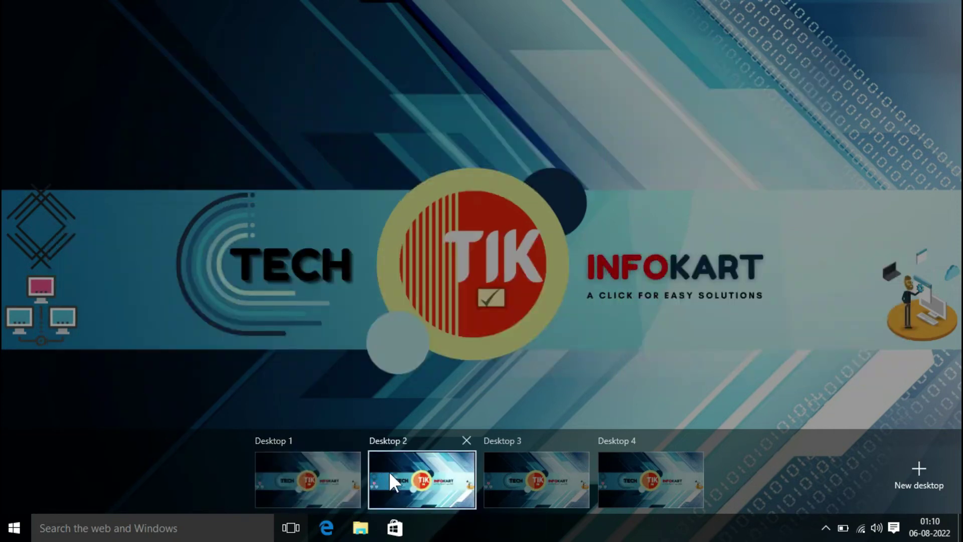
{"action": "mouse_move", "coordinate": [631, 479]}
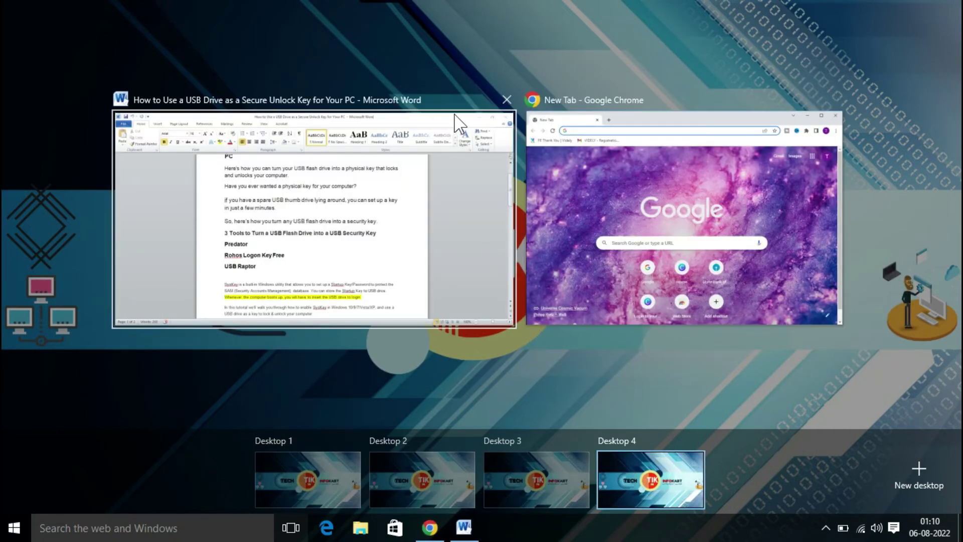
{"action": "left_click", "coordinate": [506, 100]}
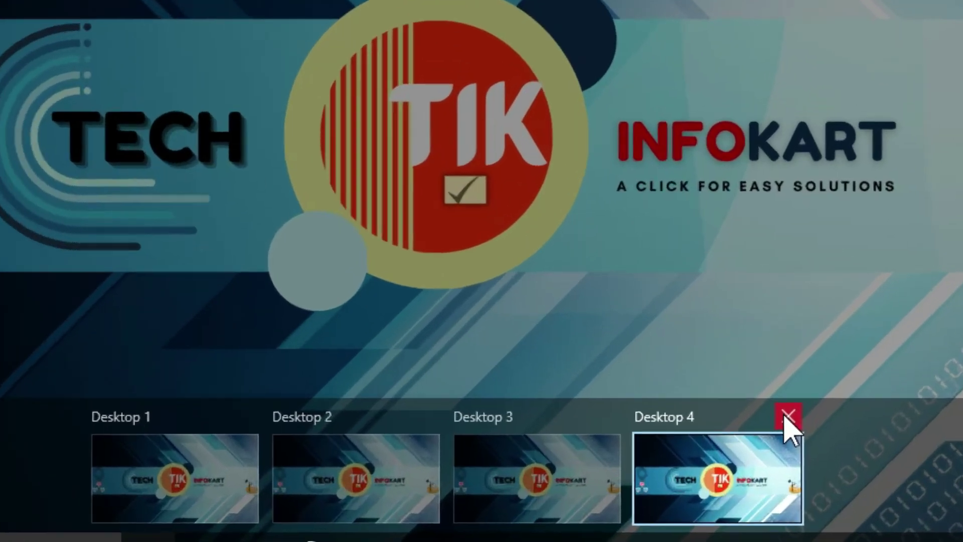
Step: Close Desktop 4, leaving Desktops 1 to 3
{"action": "left_click", "coordinate": [695, 441]}
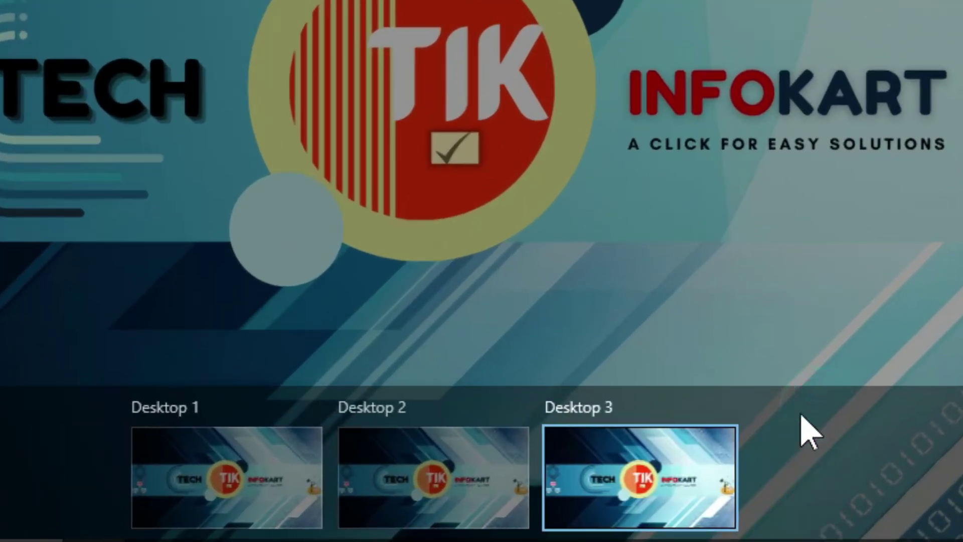